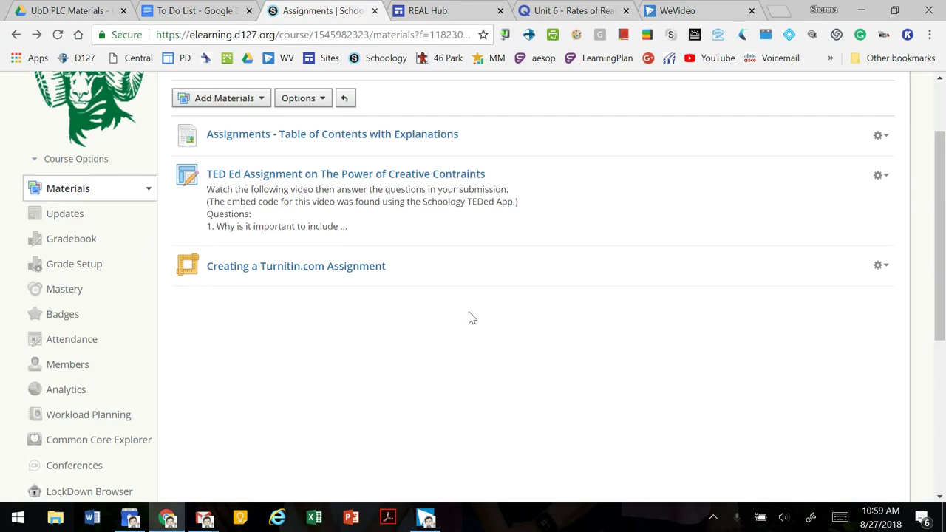
- Start a new page titled "Quizlet Activity" in the Assignments folder and show the content types that can be inserted
click(237, 108)
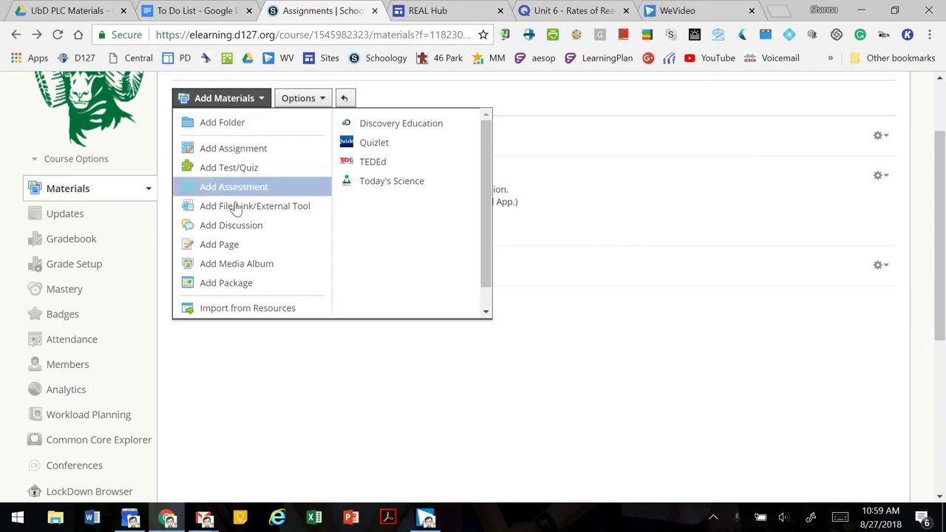
click(237, 252)
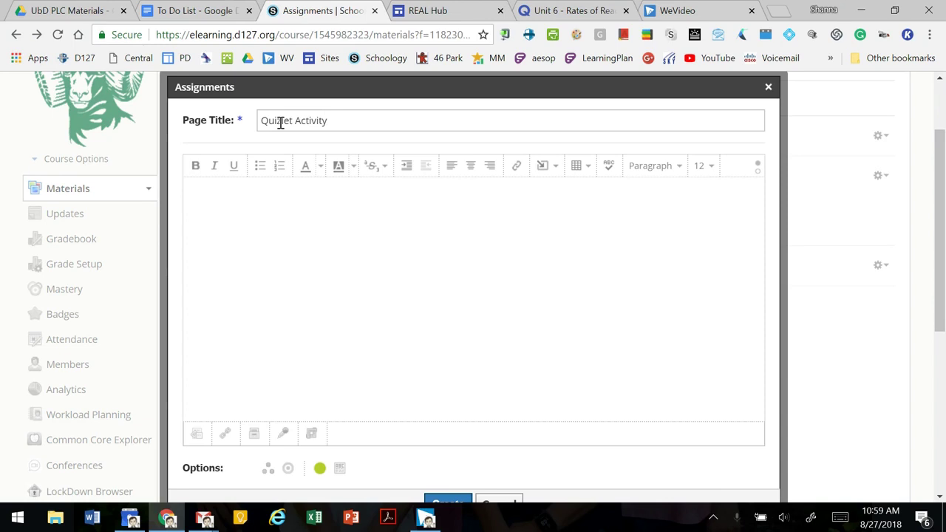
click(555, 168)
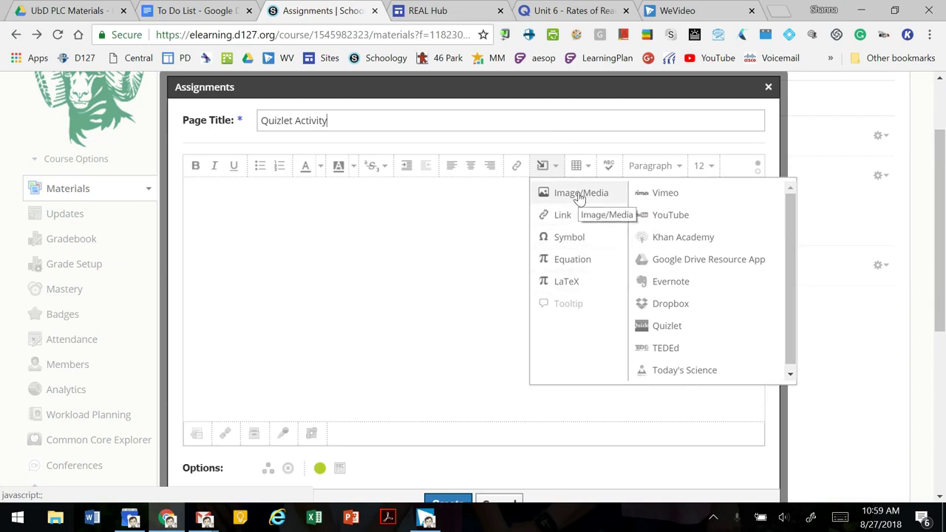
- Switch to the Quizlet set on rates of reaction and copy the HTML embed code for its Match study mode
click(571, 8)
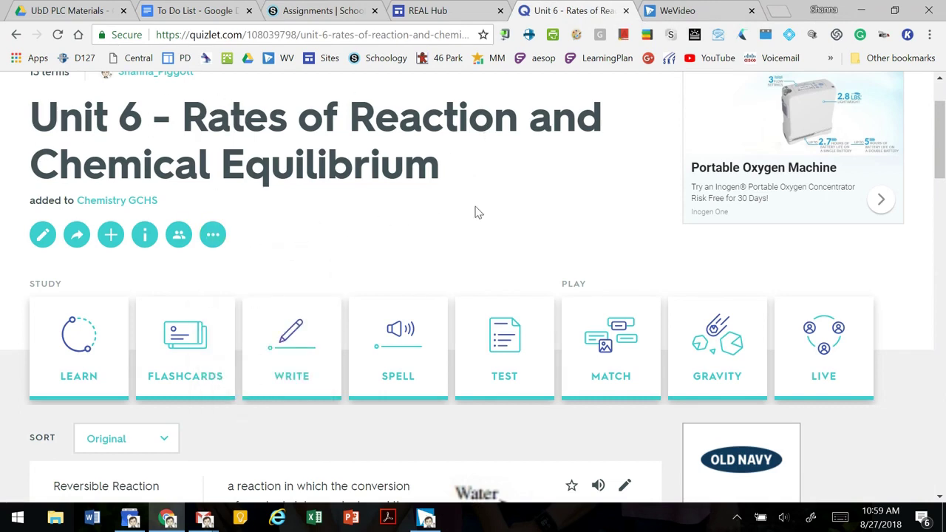
click(222, 243)
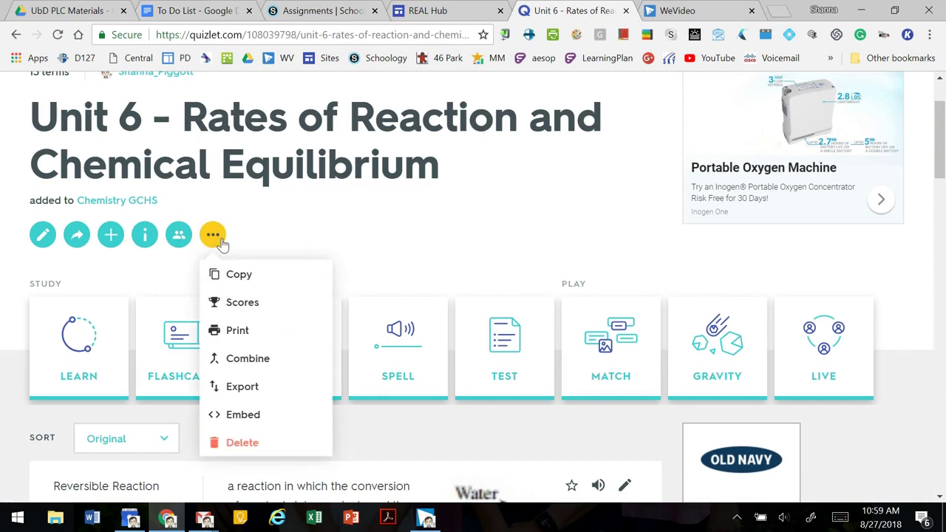
click(222, 239)
click(215, 232)
click(235, 419)
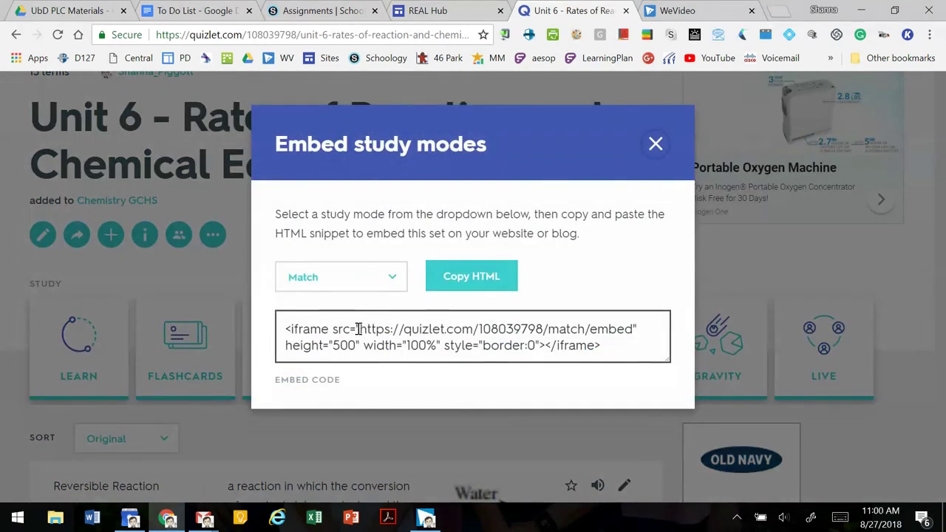
click(478, 284)
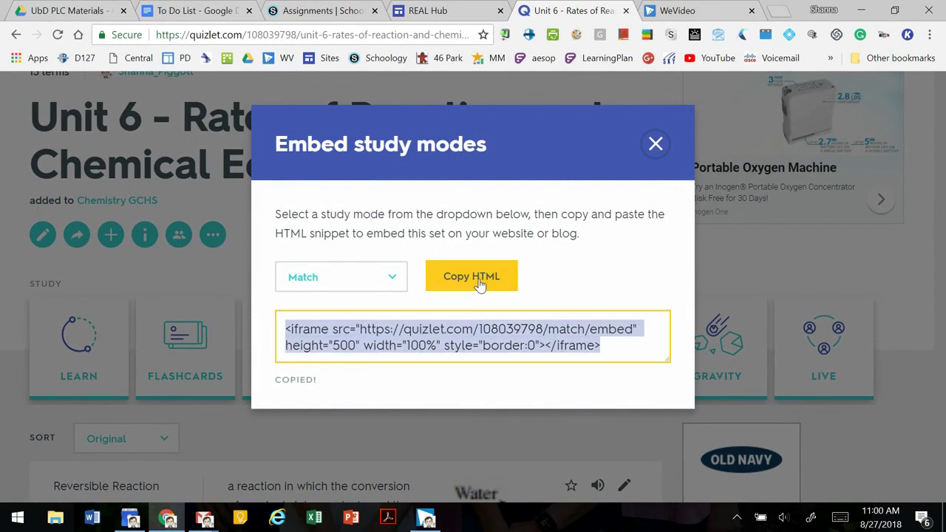
- Return to the Schoology page draft and insert the copied Quizlet embed code as media from the web
click(301, 15)
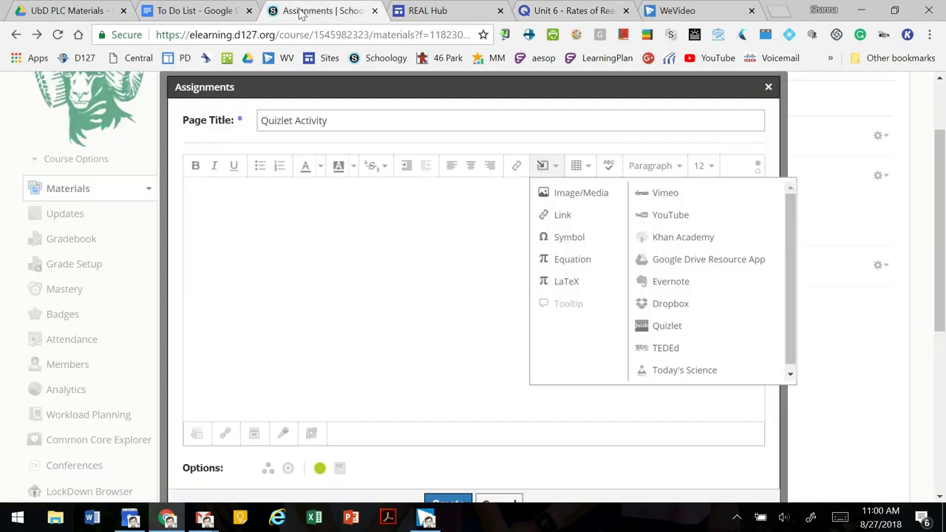
click(567, 194)
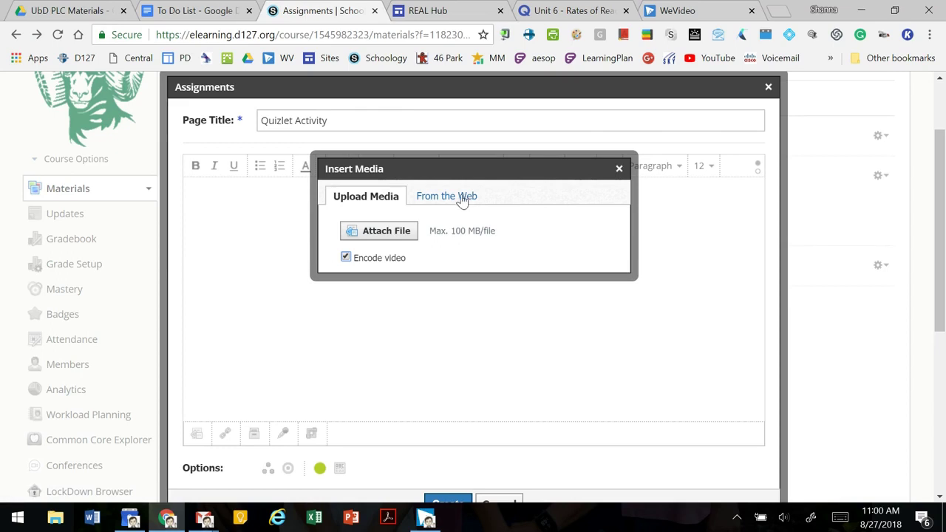
click(463, 199)
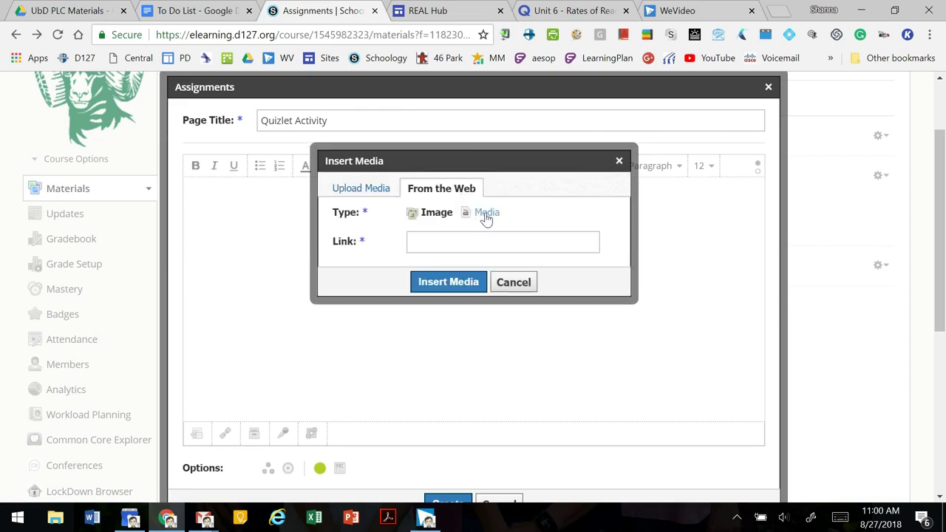
click(484, 215)
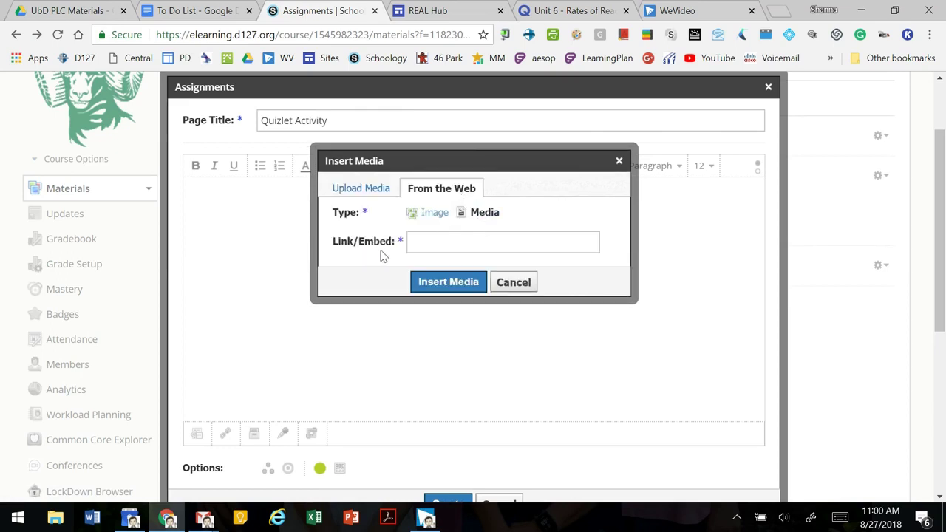
click(424, 241)
key(ctrl+v)
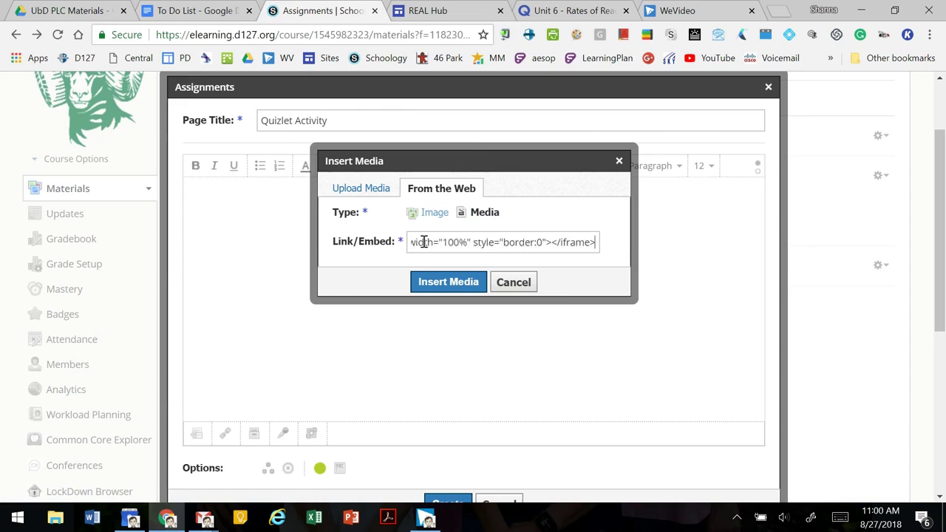
click(447, 282)
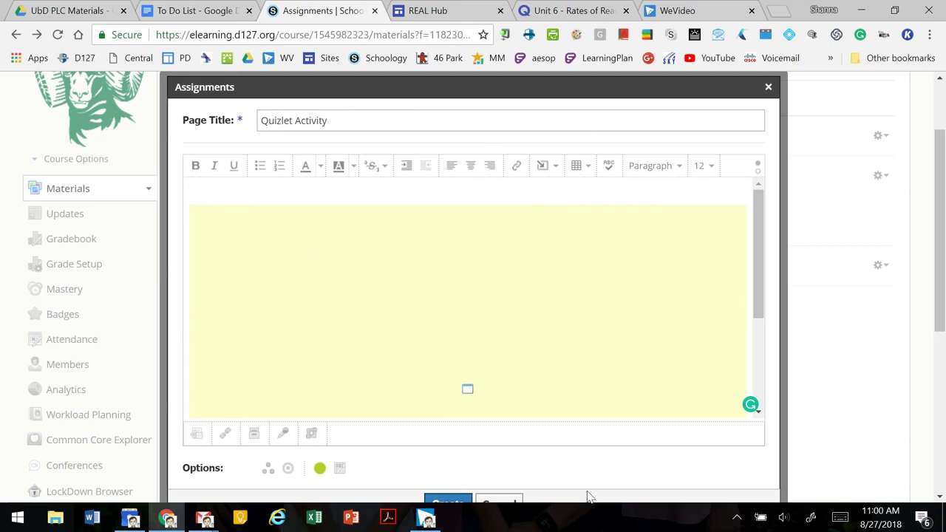
- Add the text "Please practice these terms." above the embedded activity and create the page
scroll(514, 362, down, 1)
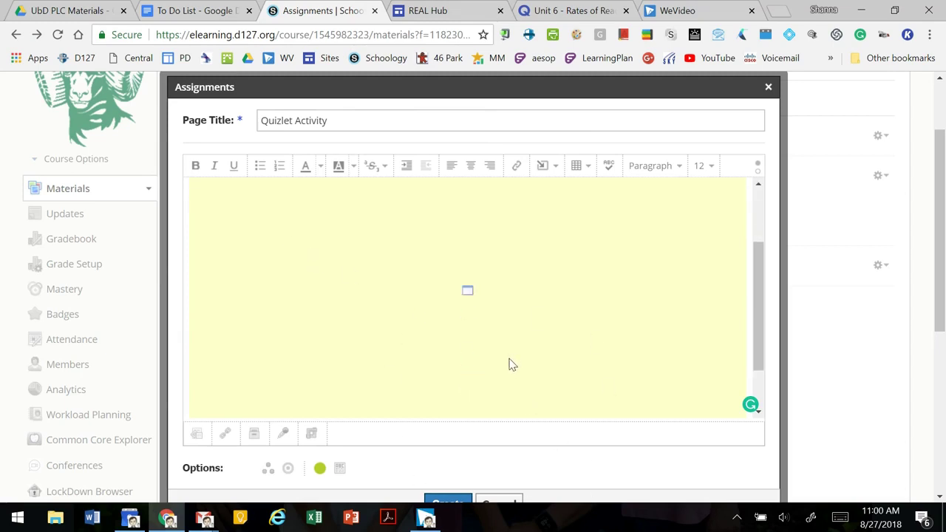
scroll(512, 364, down, 1)
scroll(508, 367, up, 2)
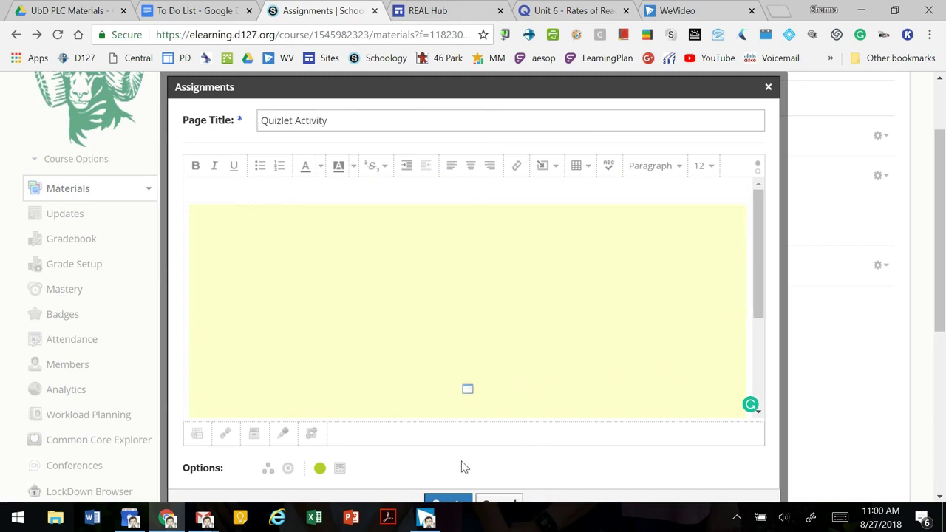
scroll(461, 465, down, 3)
scroll(453, 314, up, 1)
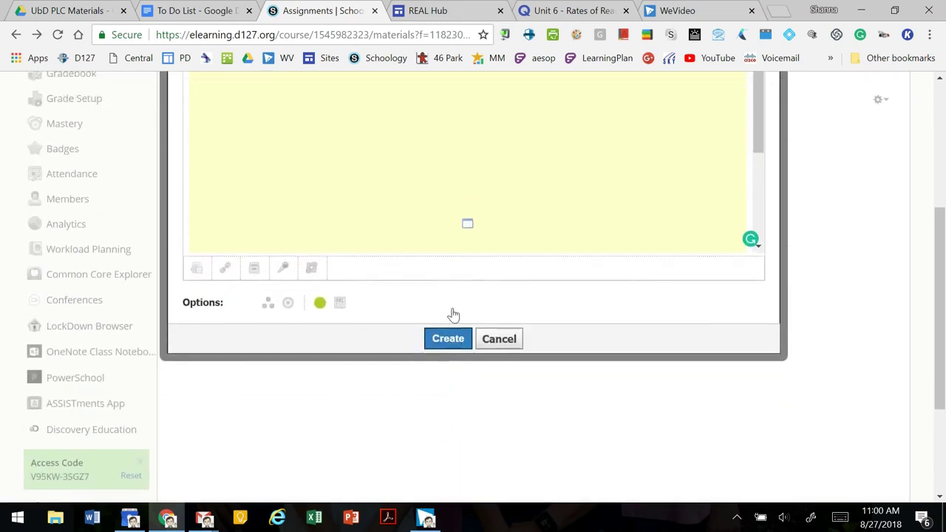
scroll(454, 315, up, 2)
click(299, 91)
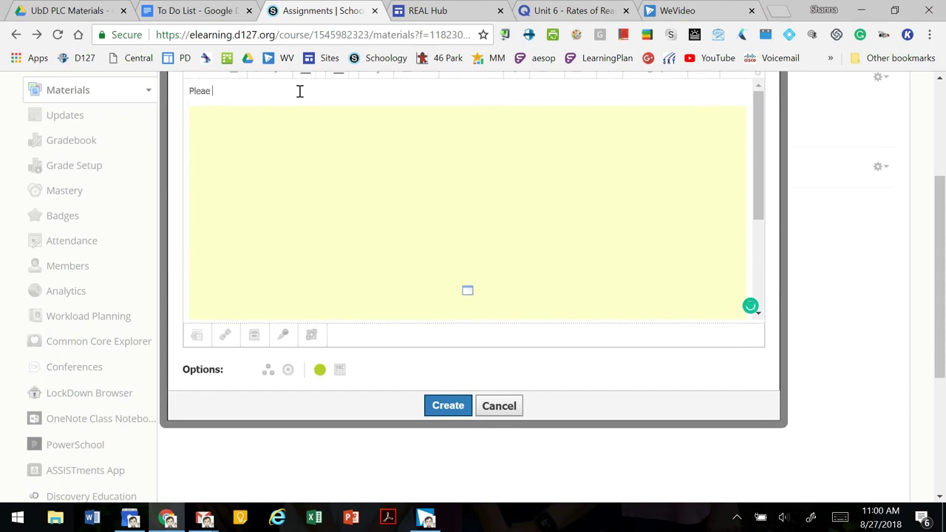
text(Please practice these terms.)
click(439, 406)
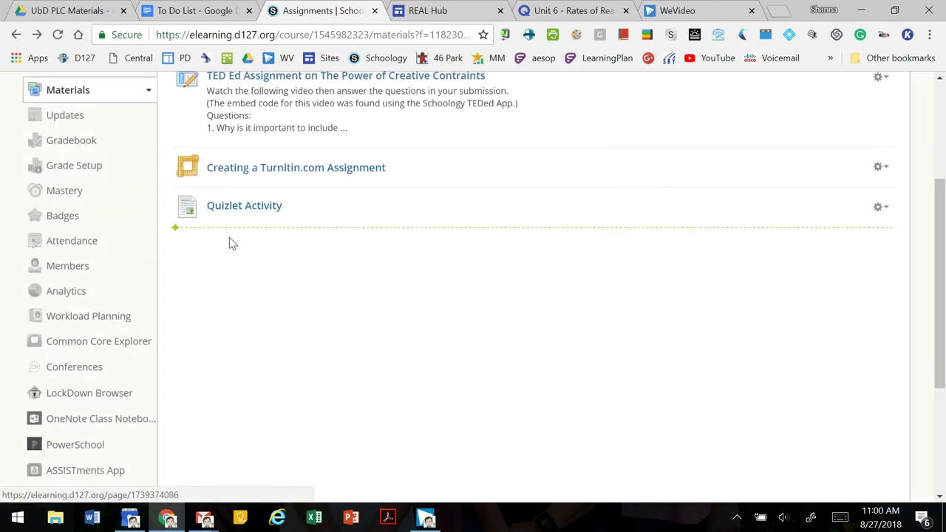
- Open the Quizlet Activity page, start the embedded Match game, and switch its study mode to Flashcards
click(238, 211)
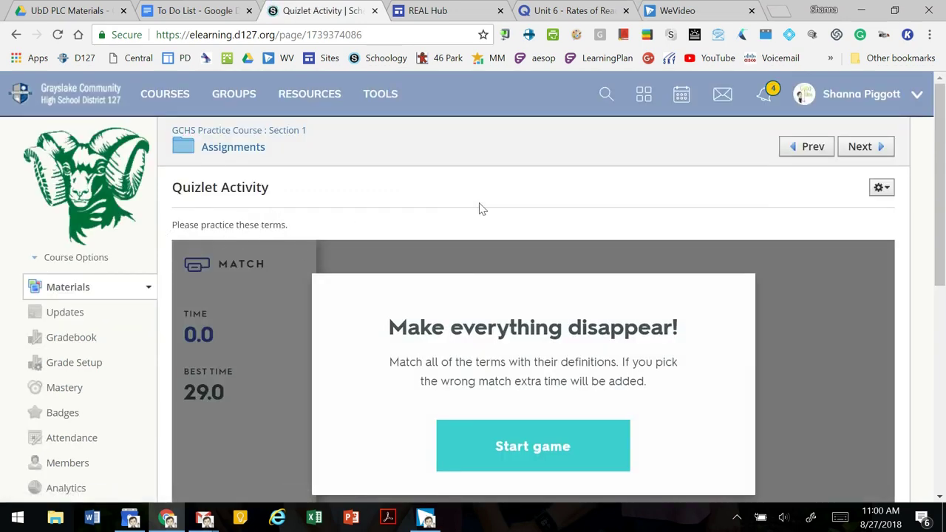
scroll(481, 207, down, 1)
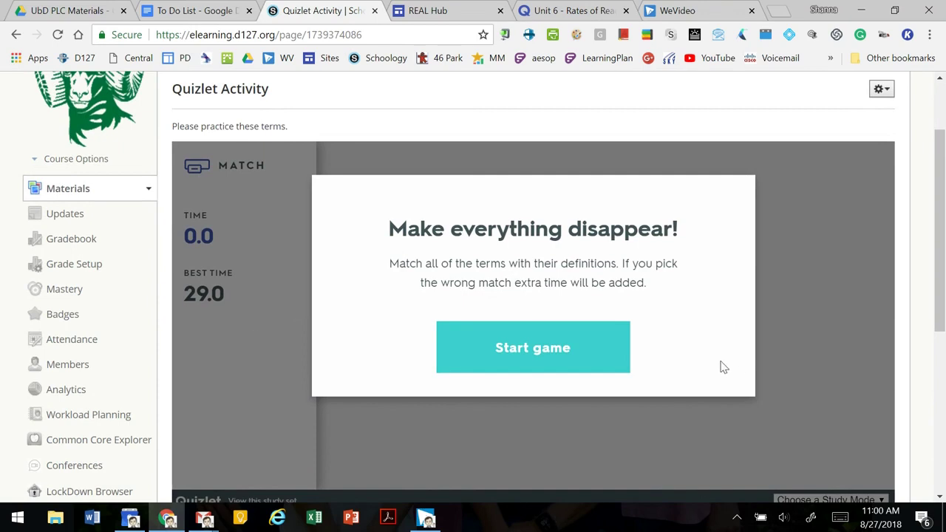
scroll(705, 367, down, 1)
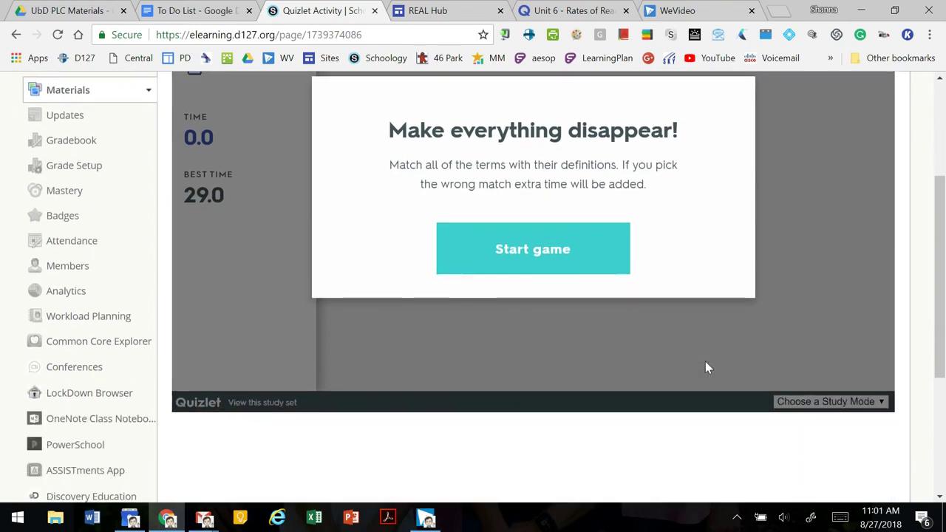
click(566, 258)
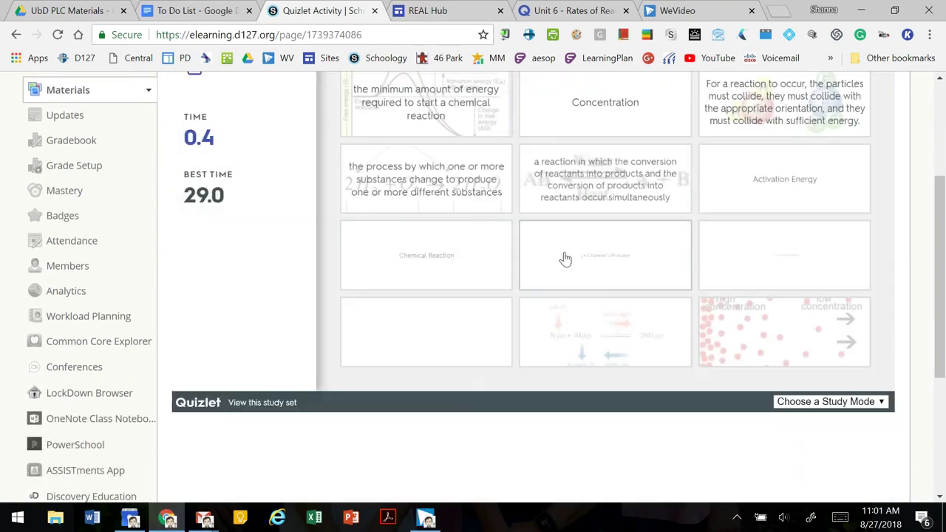
click(832, 401)
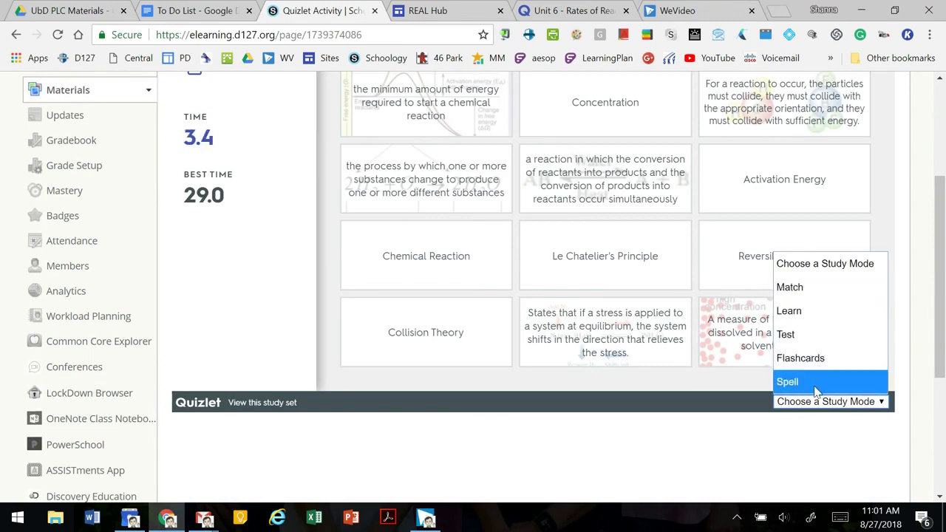
click(804, 357)
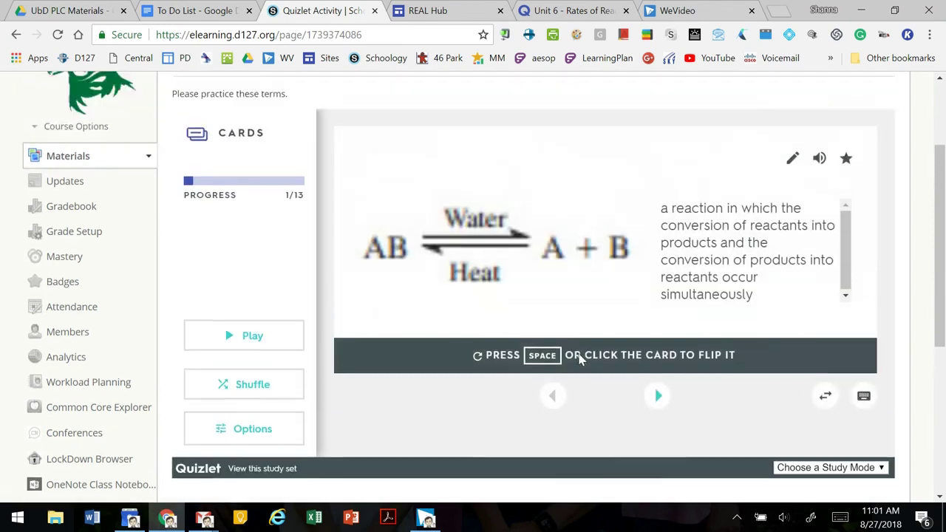
- Go back to the Assignments folder and start a new page titled "Studying for the Test"
scroll(573, 362, up, 3)
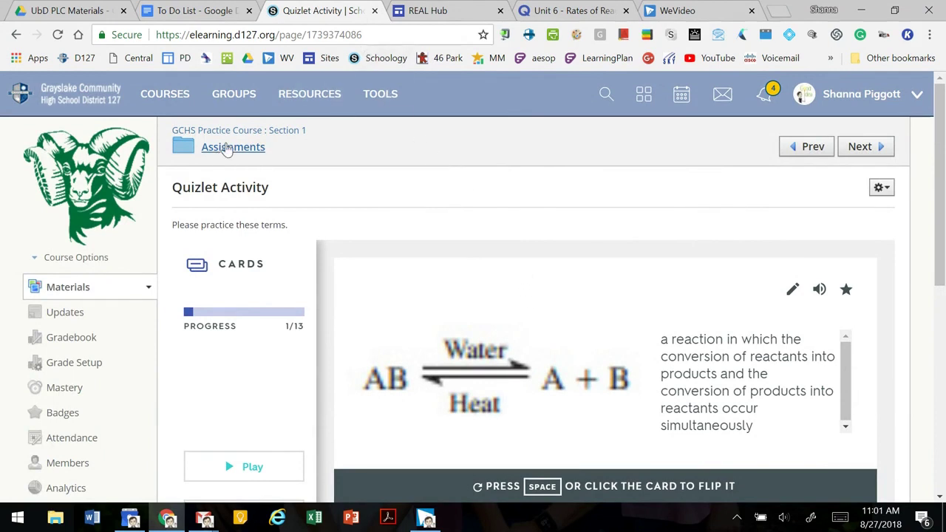
click(224, 147)
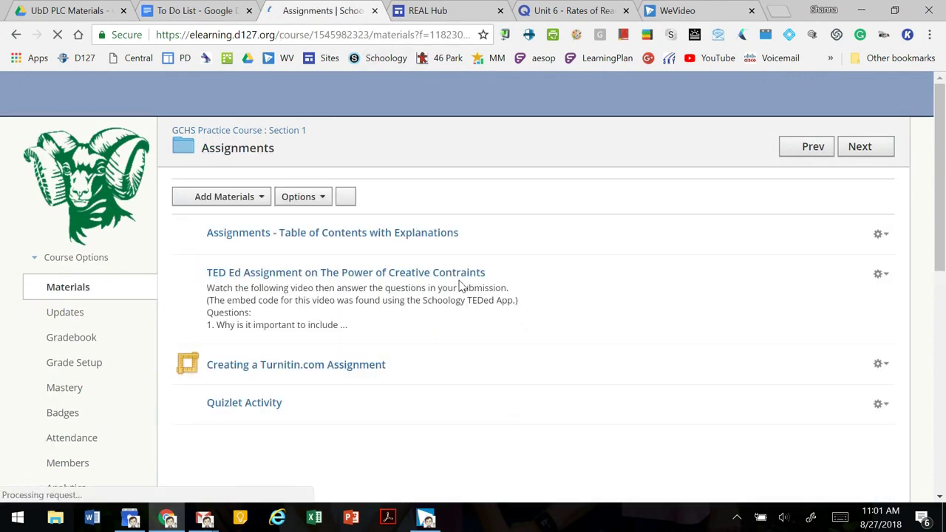
click(243, 198)
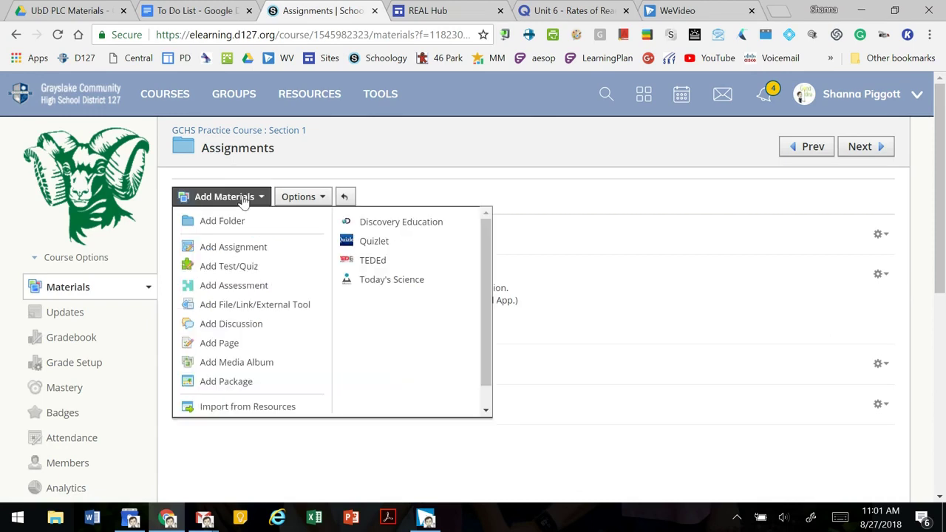
click(235, 346)
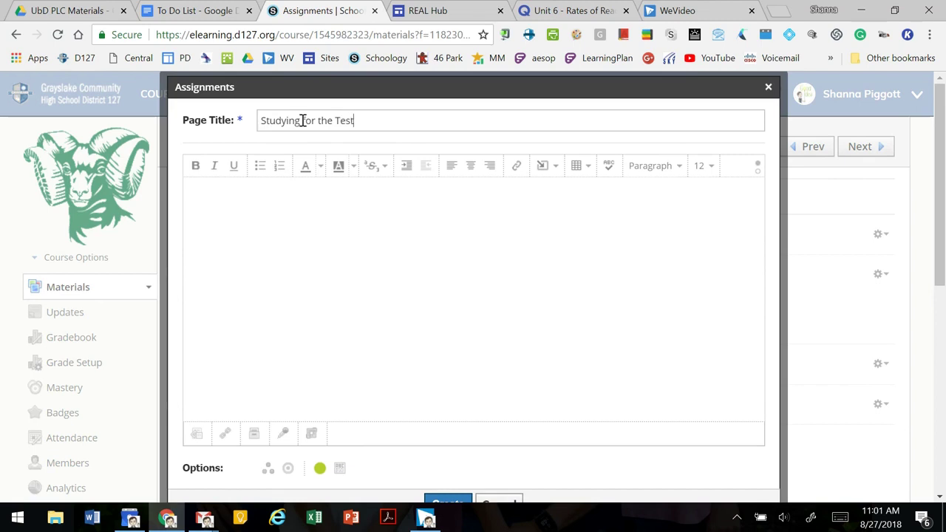
click(291, 214)
- Open YouTube in a new tab, open the channel's video "Adding Google Calendar to Schoology" and pause it
click(780, 10)
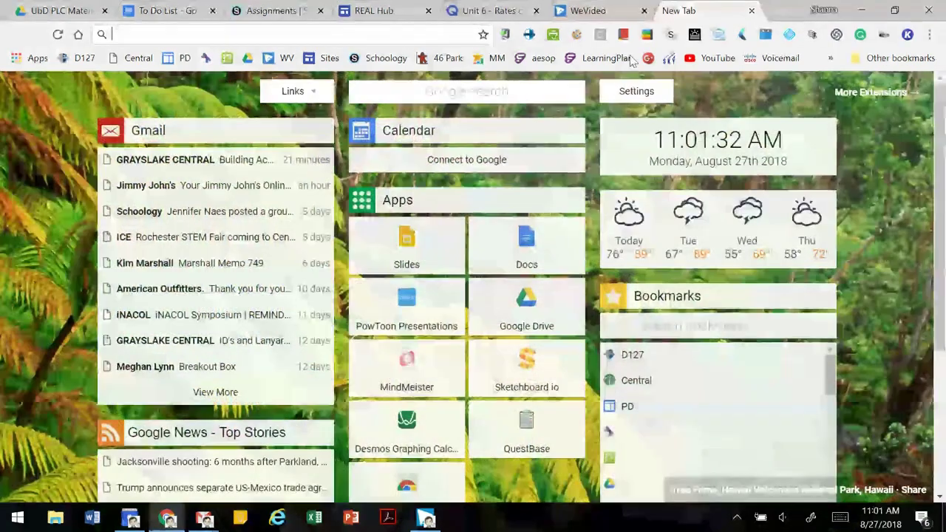
click(717, 58)
scroll(412, 216, down, 2)
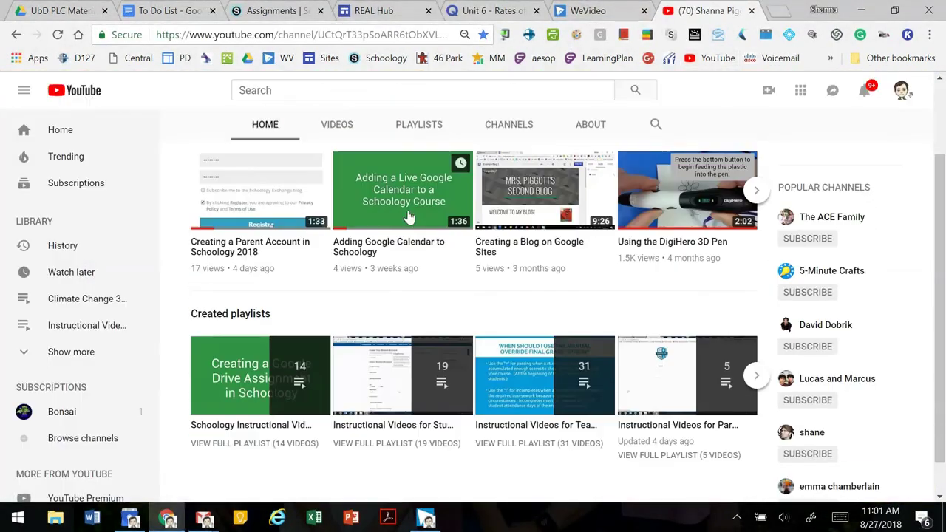
click(397, 207)
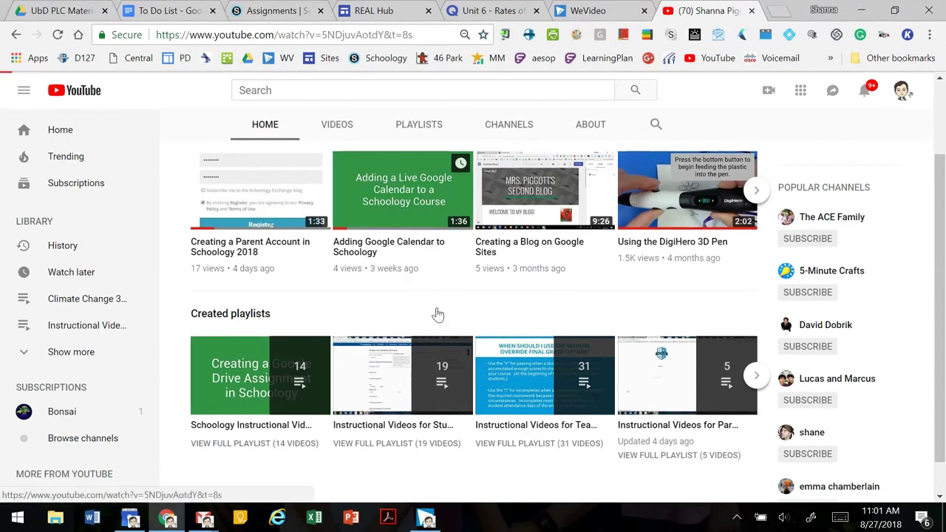
click(69, 434)
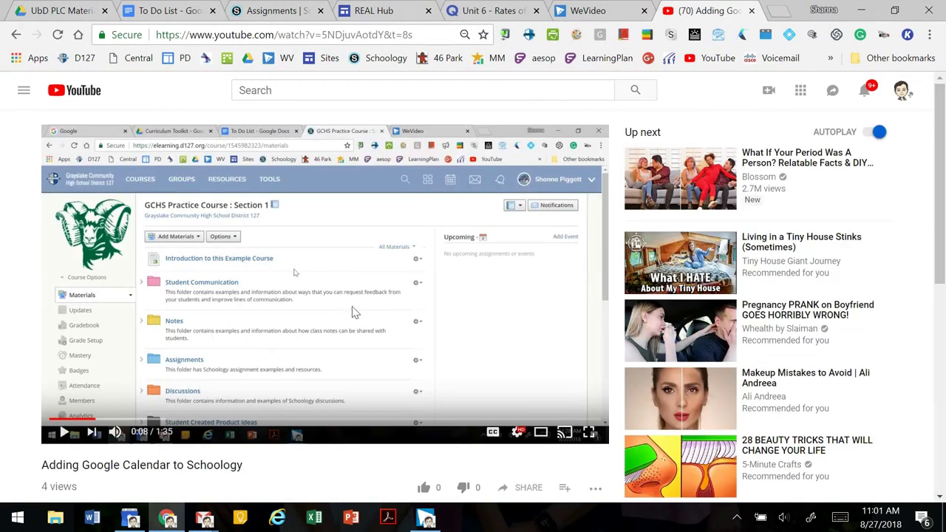
- Copy the share link of the "Adding Google Calendar to Schoology" video
scroll(359, 300, down, 2)
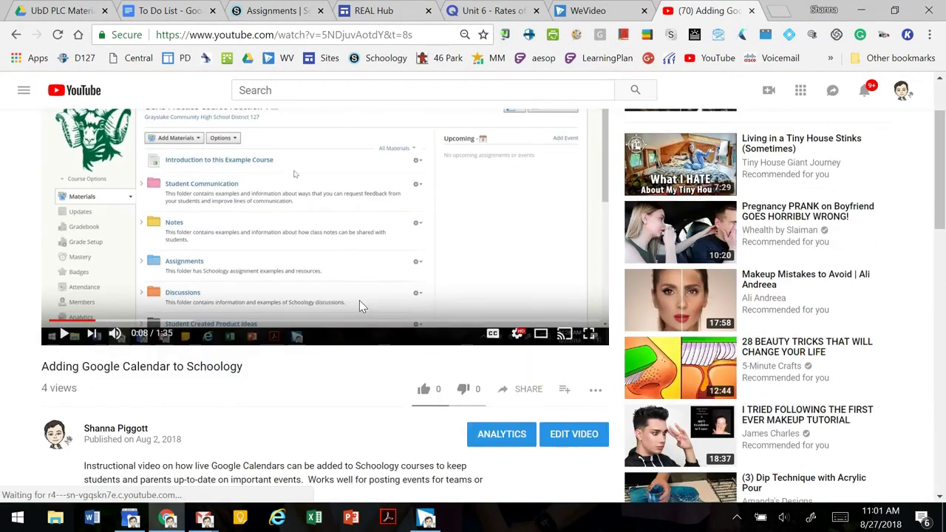
click(520, 393)
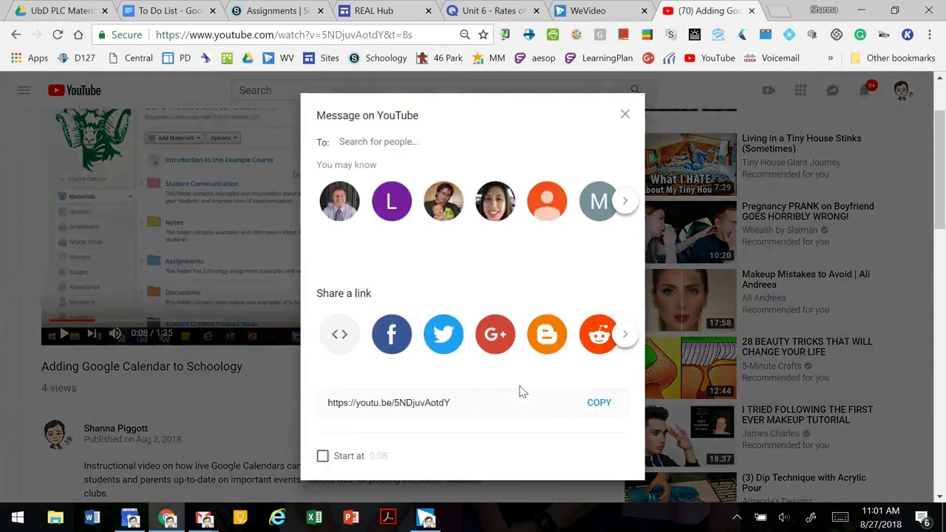
click(598, 404)
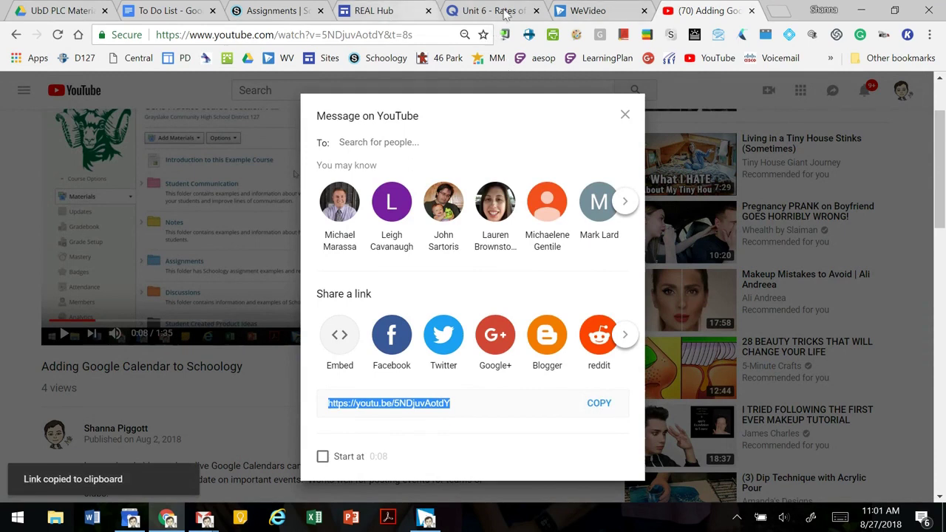
- Switch back to Schoology and insert the copied YouTube link into the "Studying for the Test" page as media from the web
click(255, 12)
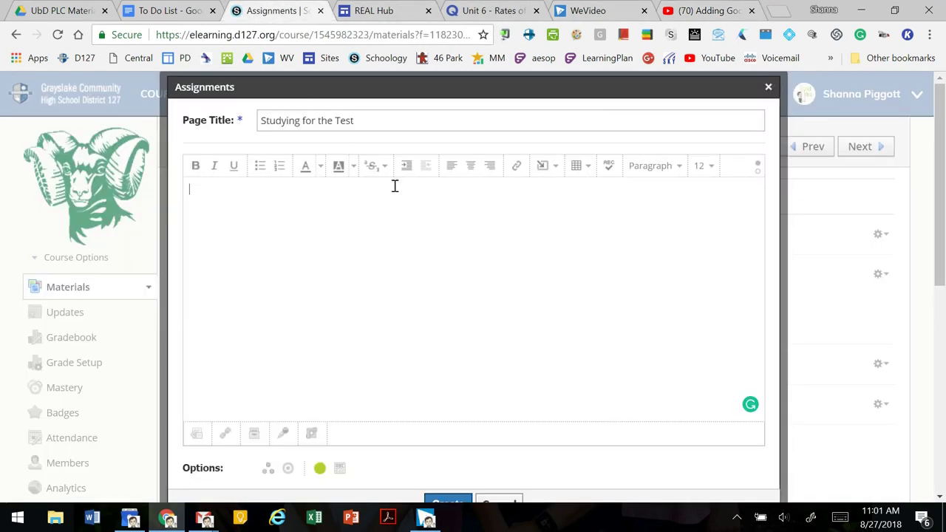
click(553, 169)
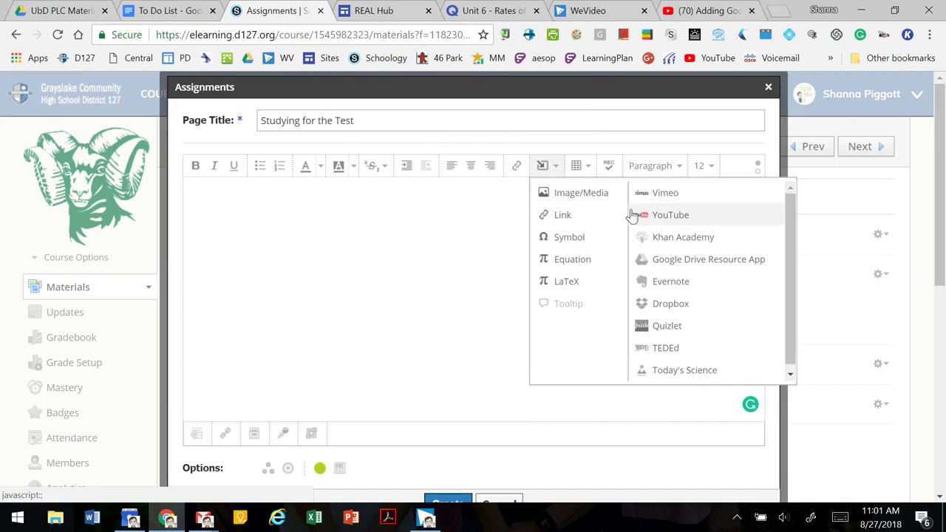
click(574, 191)
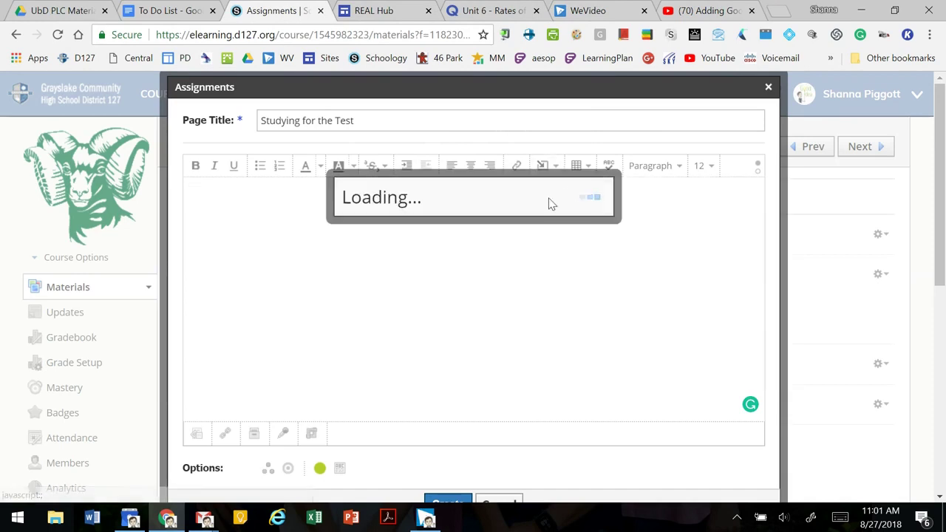
click(436, 194)
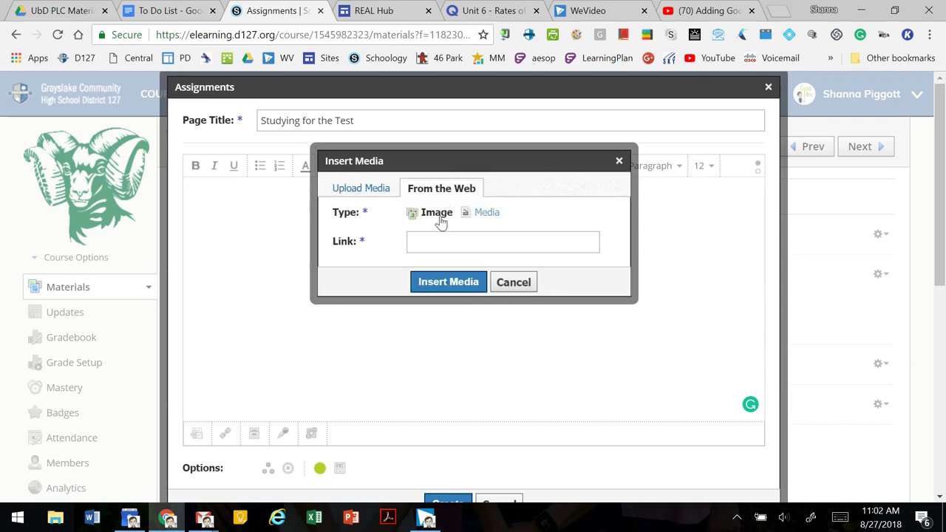
click(482, 215)
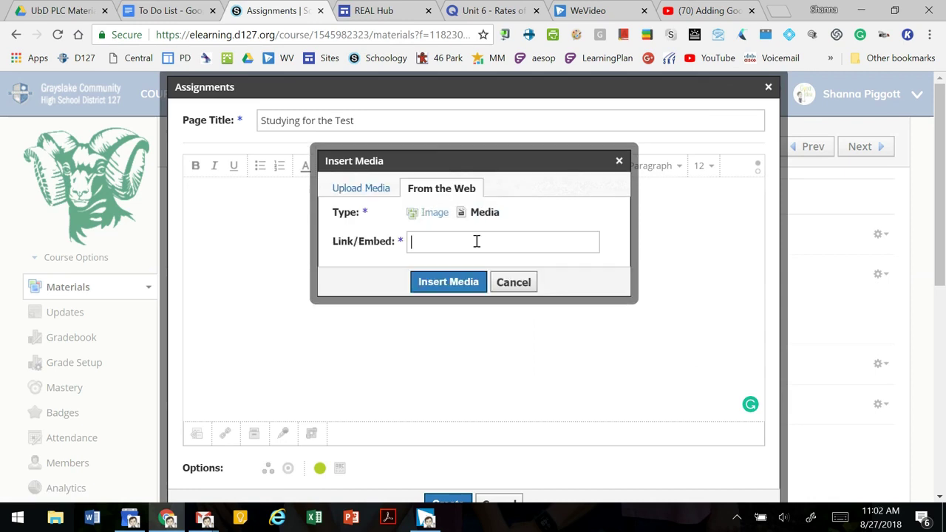
key(ctrl+v)
click(464, 283)
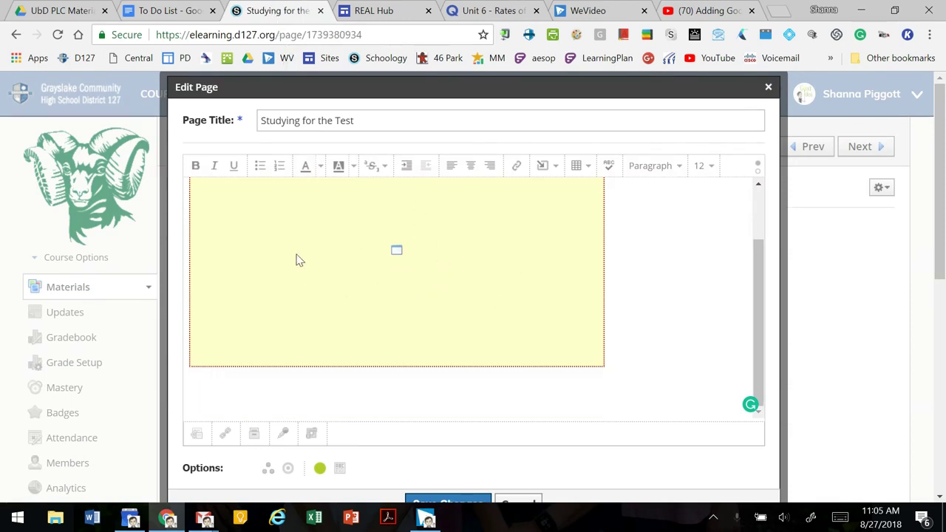
- Import the video powtoon-gpoytBZ5go8.mp4 from the Google Drive Resource App into the page as an embed
click(550, 169)
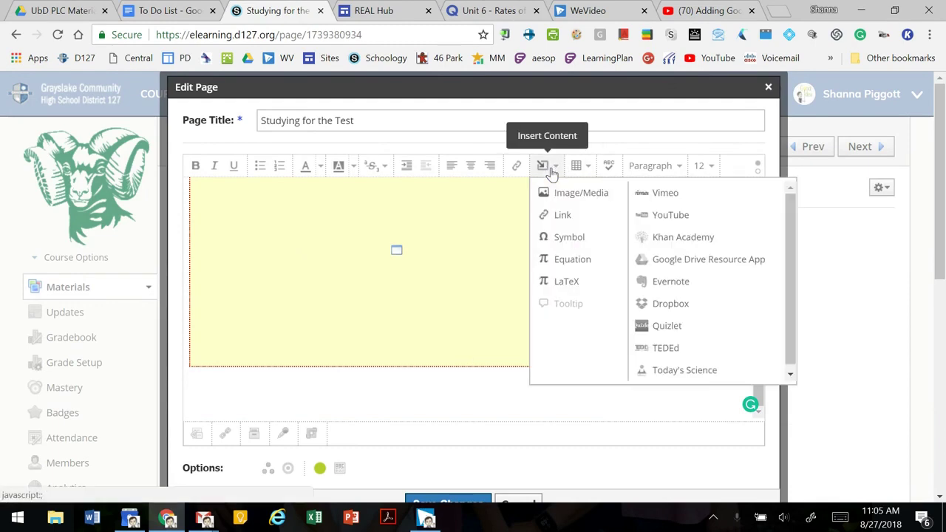
click(706, 262)
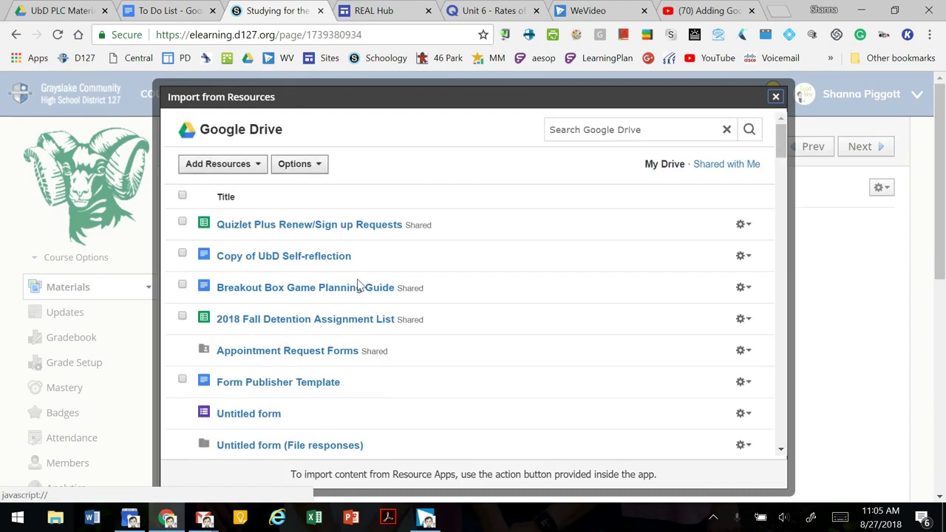
scroll(362, 286, down, 10)
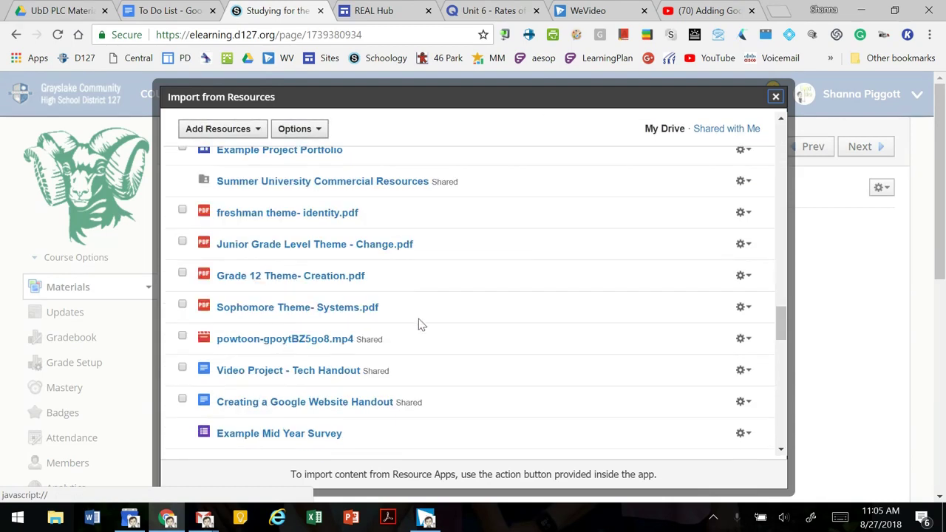
click(182, 337)
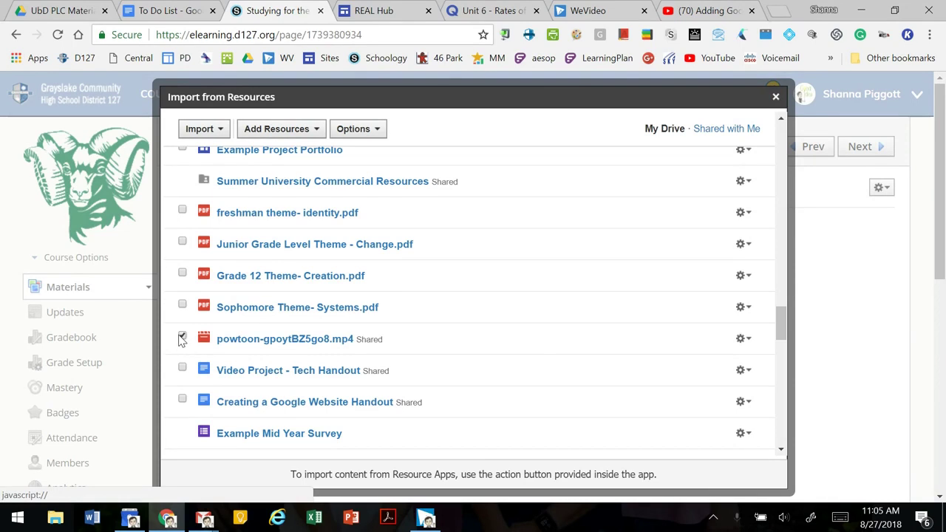
click(224, 133)
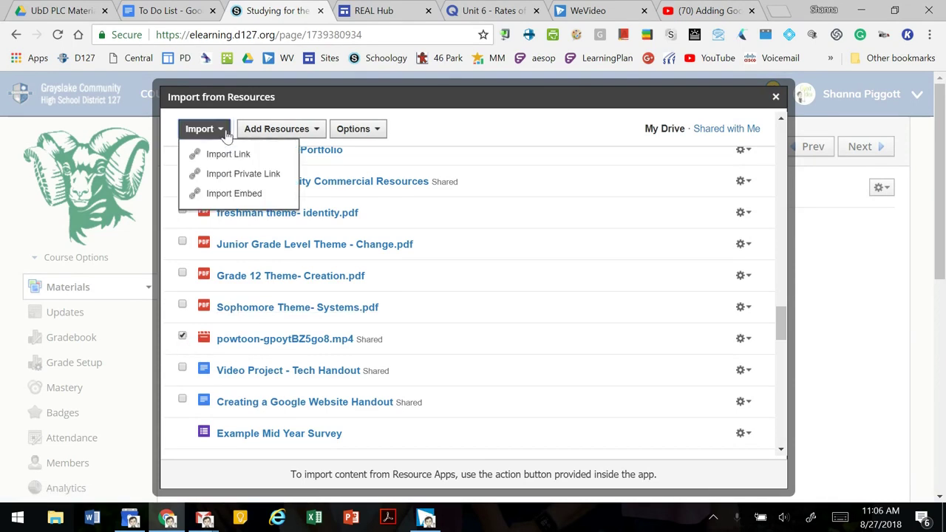
click(234, 194)
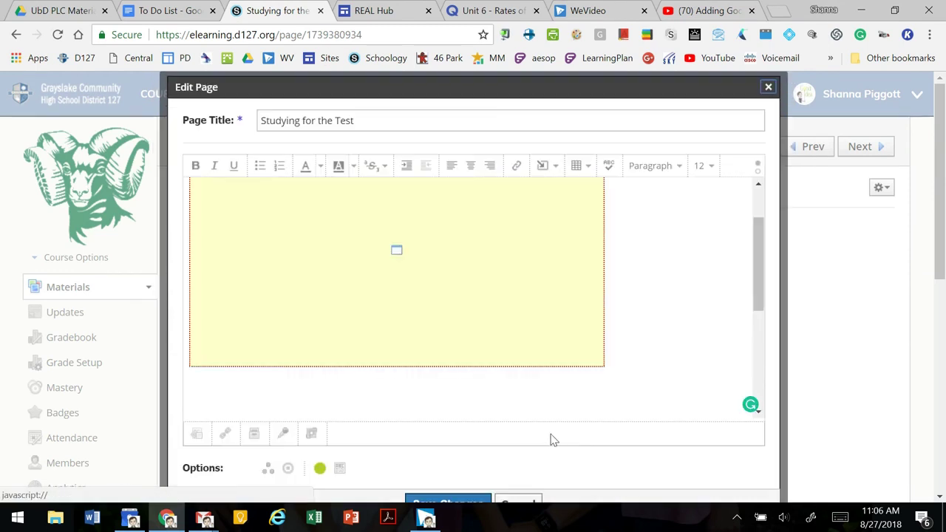
- Check both embedded video placeholders in the page content and save the page changes
scroll(628, 363, up, 2)
scroll(627, 364, down, 5)
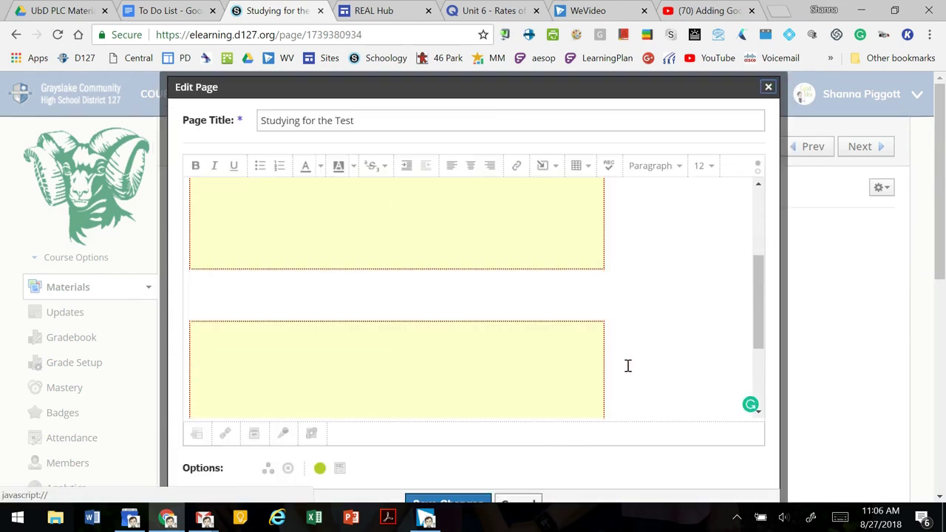
scroll(627, 365, up, 4)
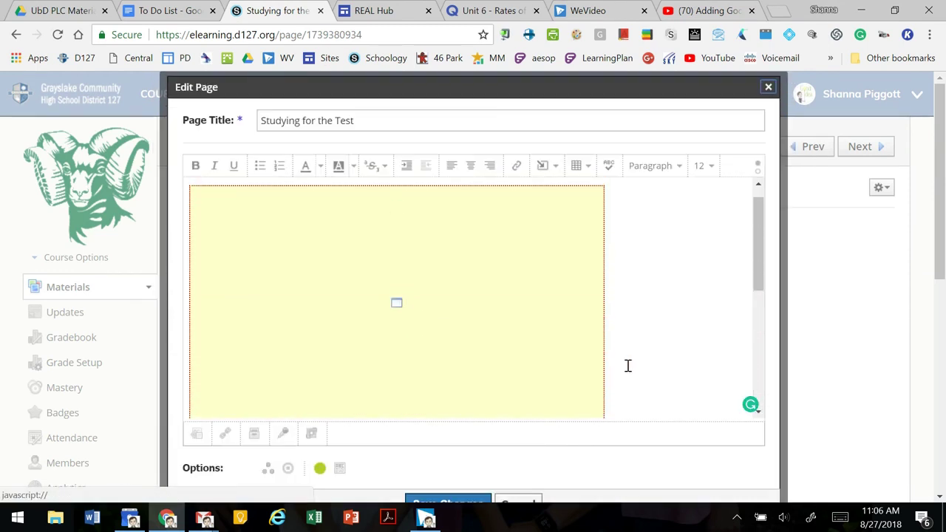
scroll(542, 291, down, 5)
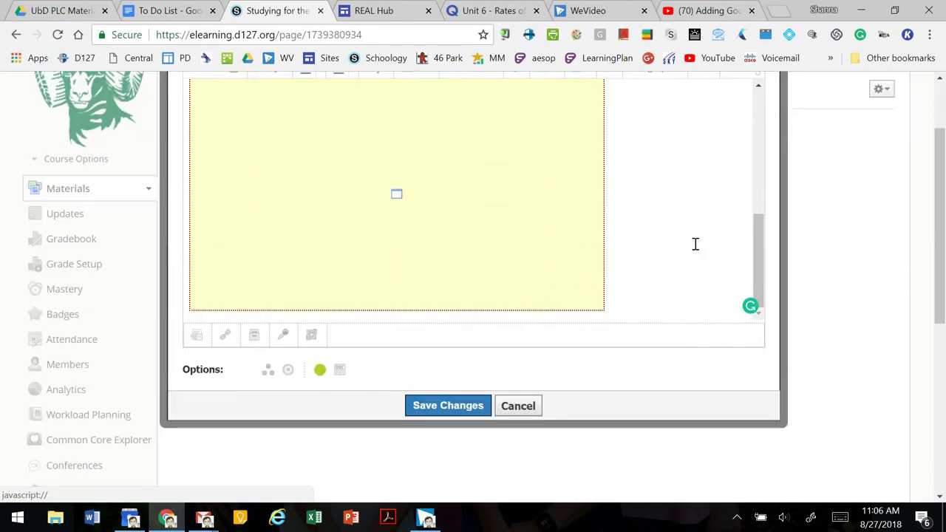
click(476, 409)
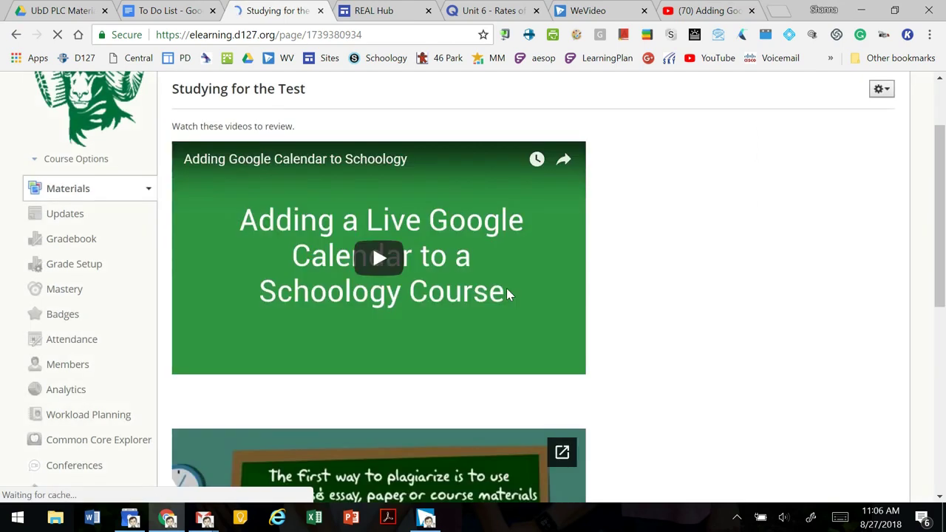
- Examine the saved "Studying for the Test" page with its YouTube and Google Drive videos
scroll(506, 294, down, 3)
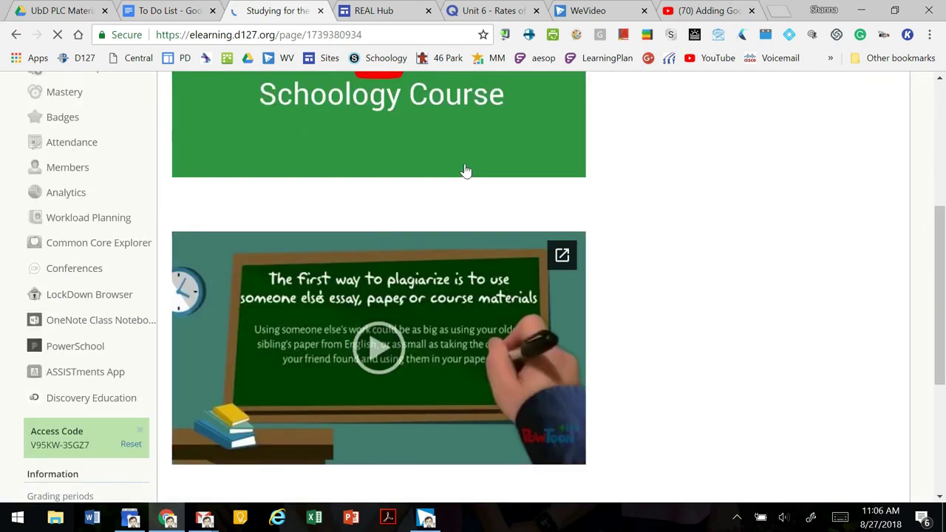
scroll(700, 257, up, 2)
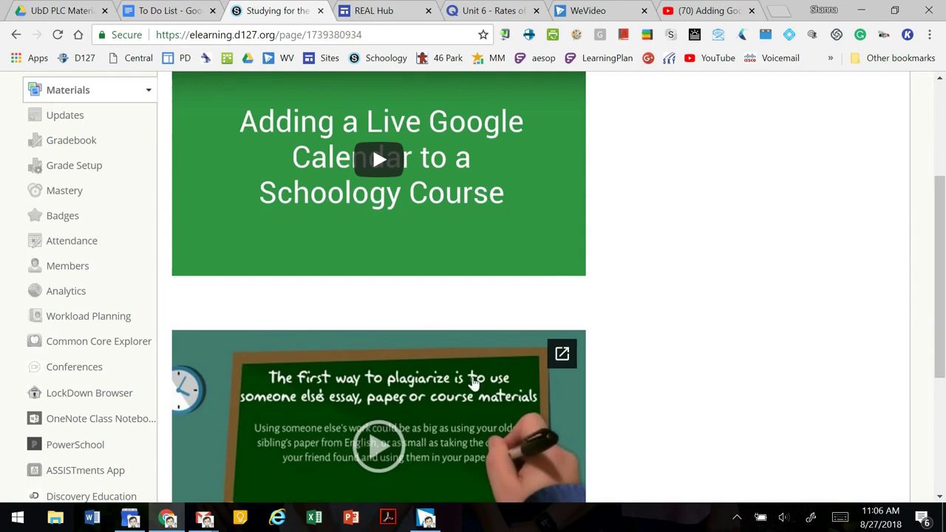
scroll(650, 345, down, 2)
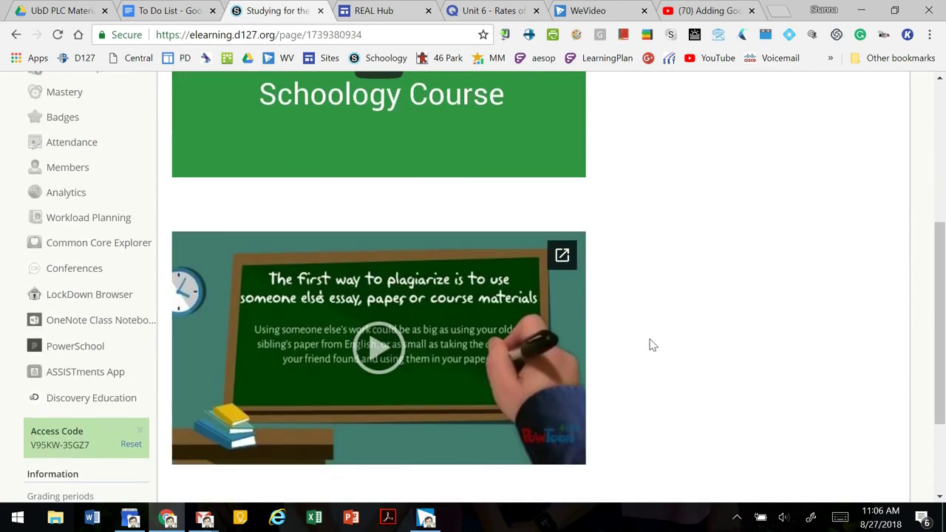
scroll(651, 344, up, 4)
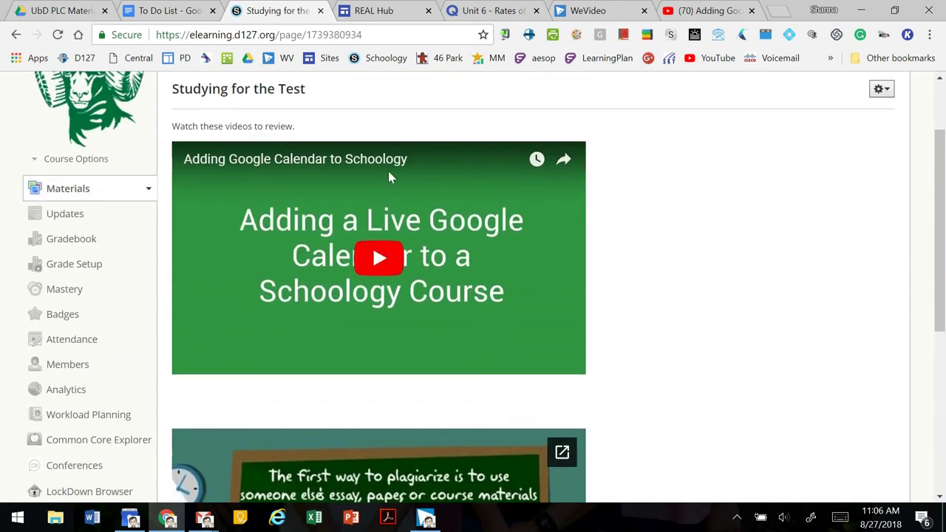
scroll(691, 257, down, 1)
scroll(691, 256, down, 1)
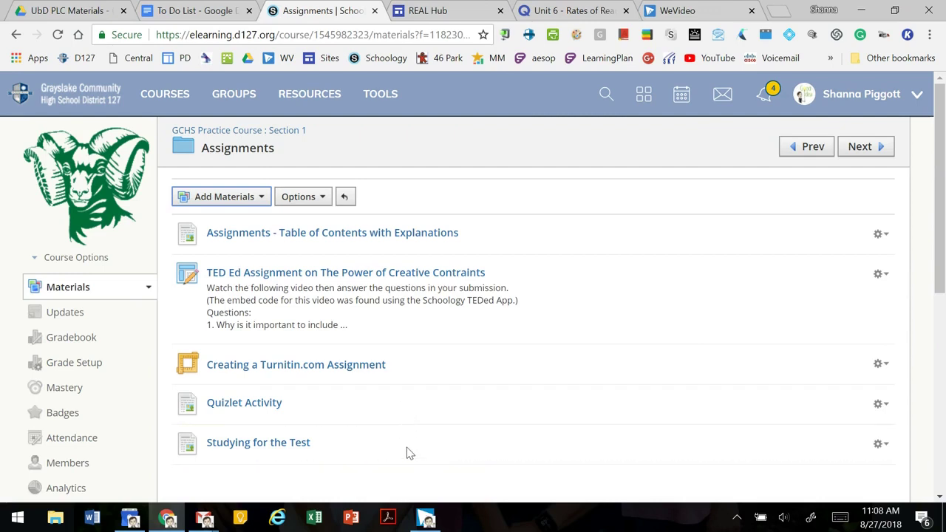
- Start a new assignment in the Assignments folder and open the insert-content choices for its description
click(254, 200)
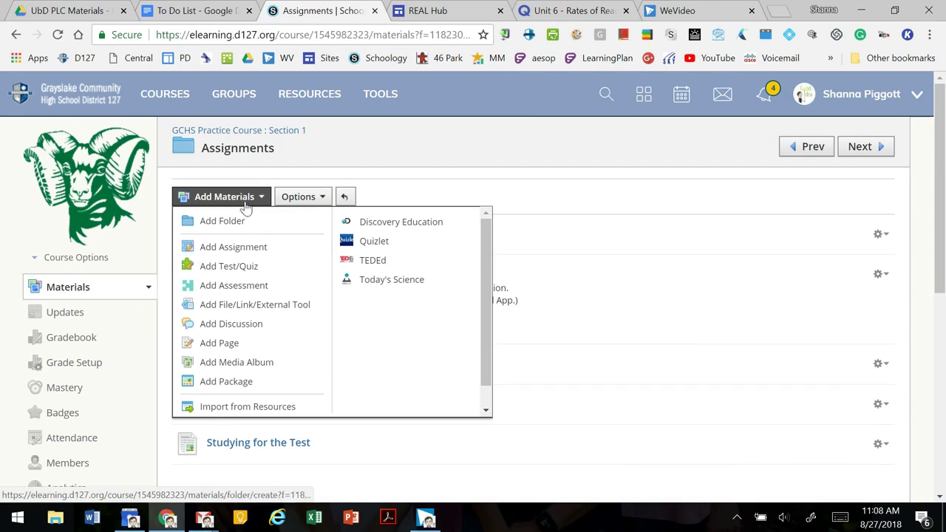
click(255, 247)
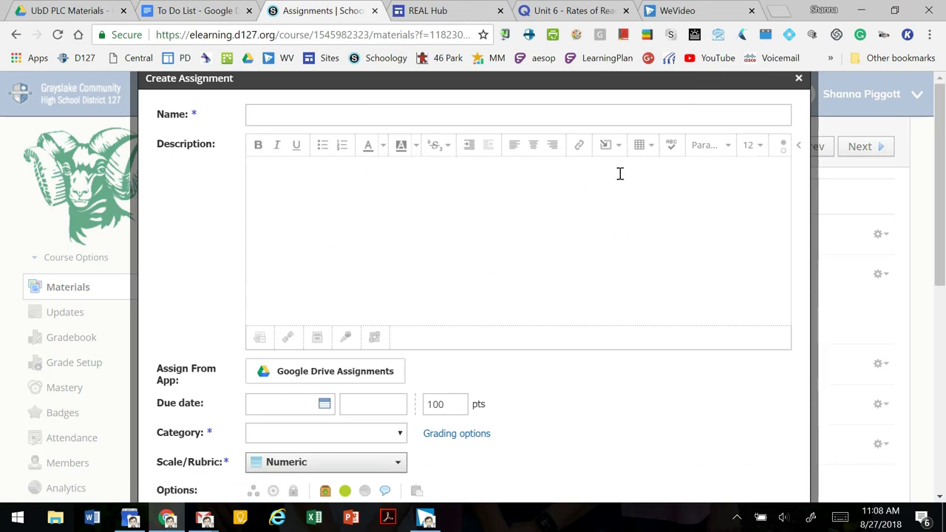
click(620, 149)
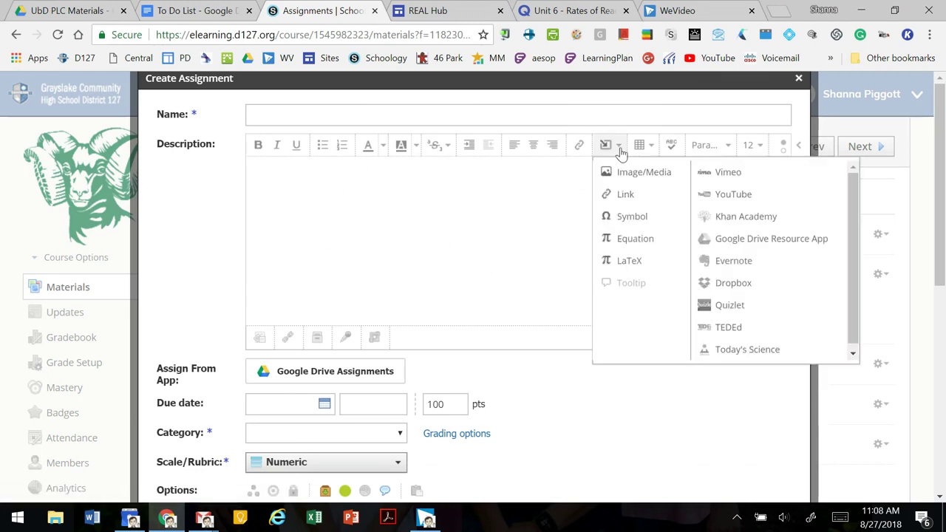